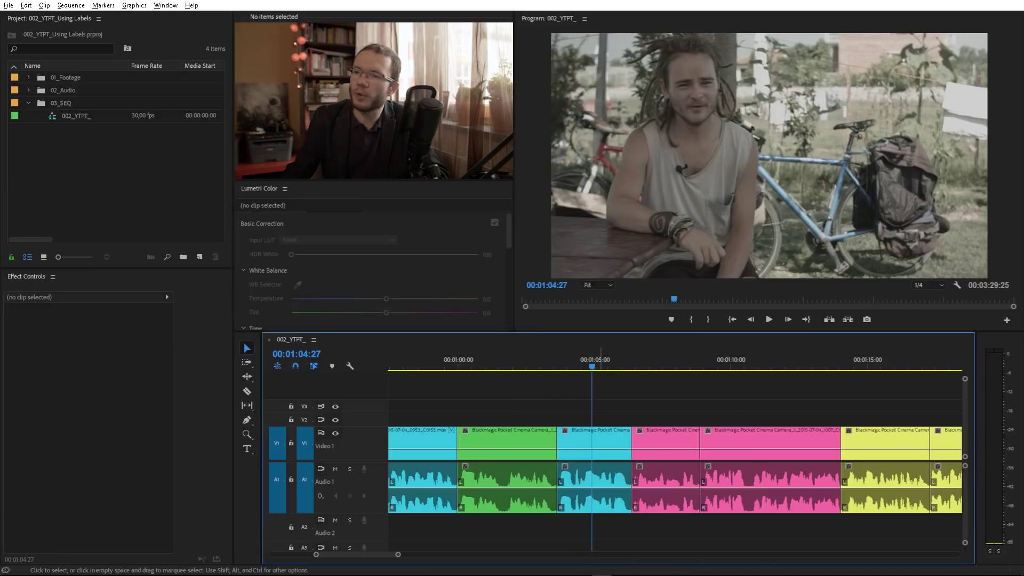
# - Right-click a timeline clip to bring up its Label colour options
pyautogui.rightClick(600, 443)
# - Give the timeline clip the Forest label colour
pyautogui.moveTo(666, 323)
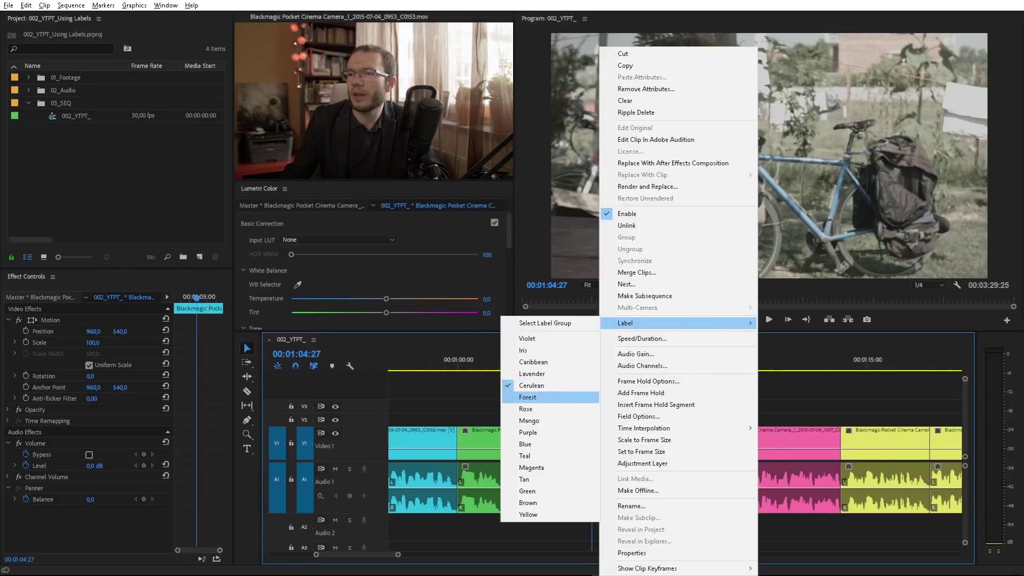
pyautogui.click(528, 397)
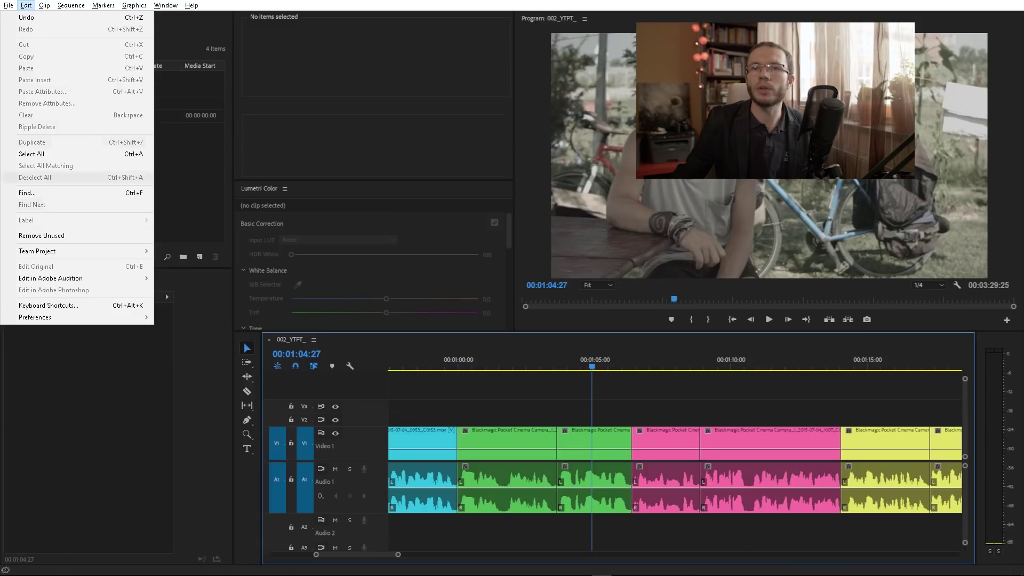
# - In Keyboard Shortcuts, map label colours Violet through Blue to keys 1–0 and save the preset
pyautogui.click(48, 305)
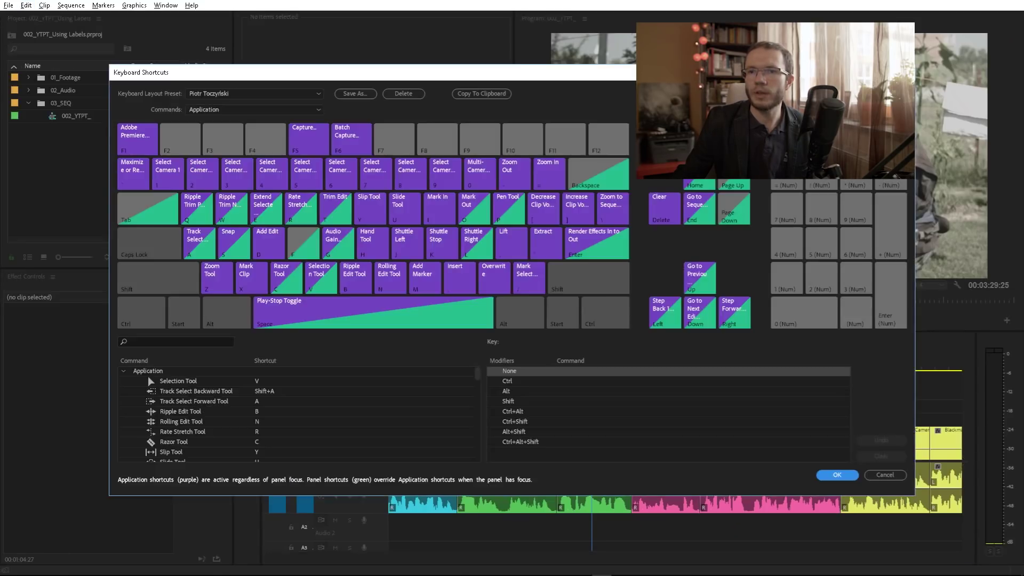
pyautogui.click(176, 341)
pyautogui.write('LA')
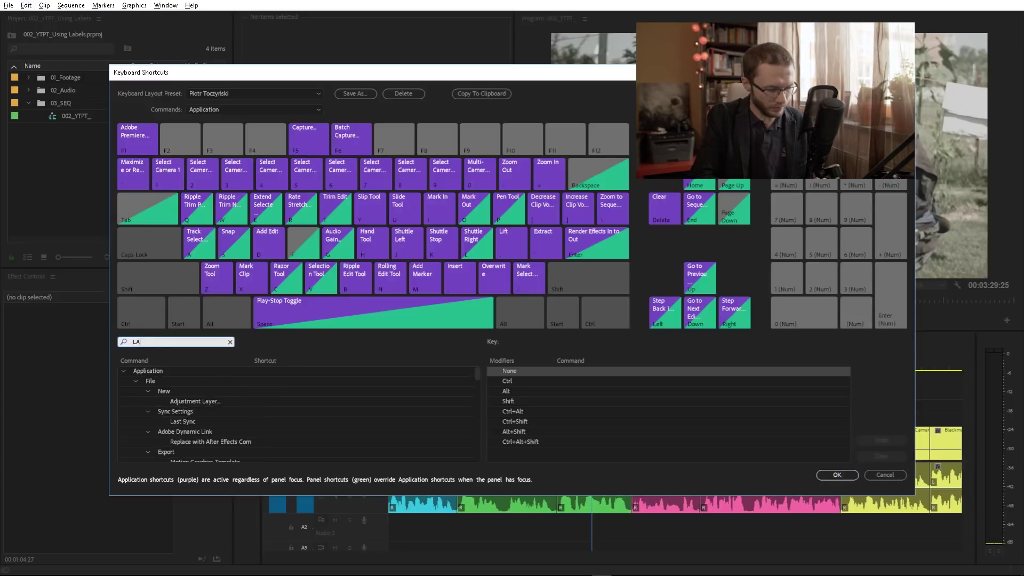
pyautogui.write('BEL')
pyautogui.click(174, 421)
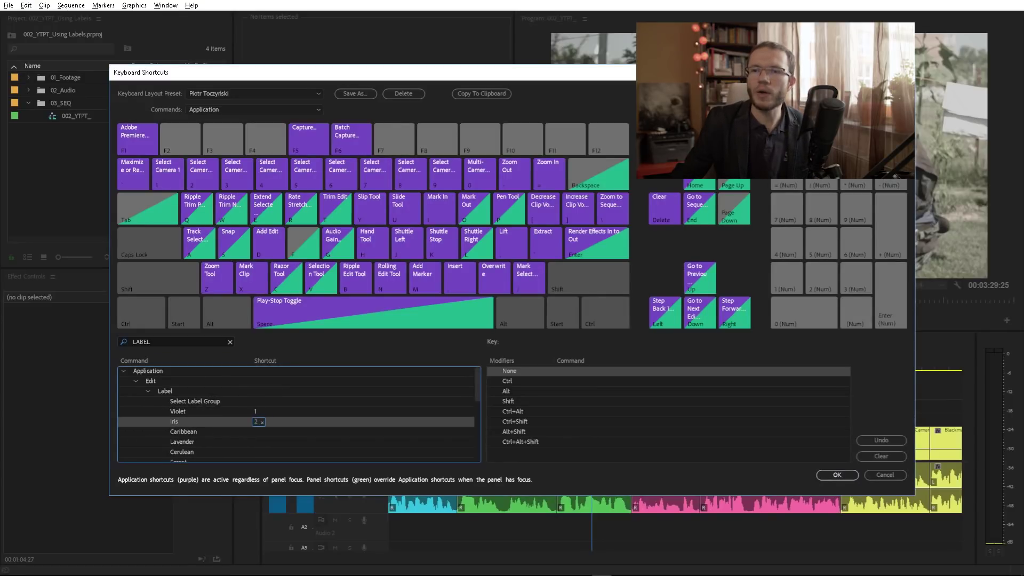
pyautogui.click(183, 431)
pyautogui.scroll(-3, 299, 416)
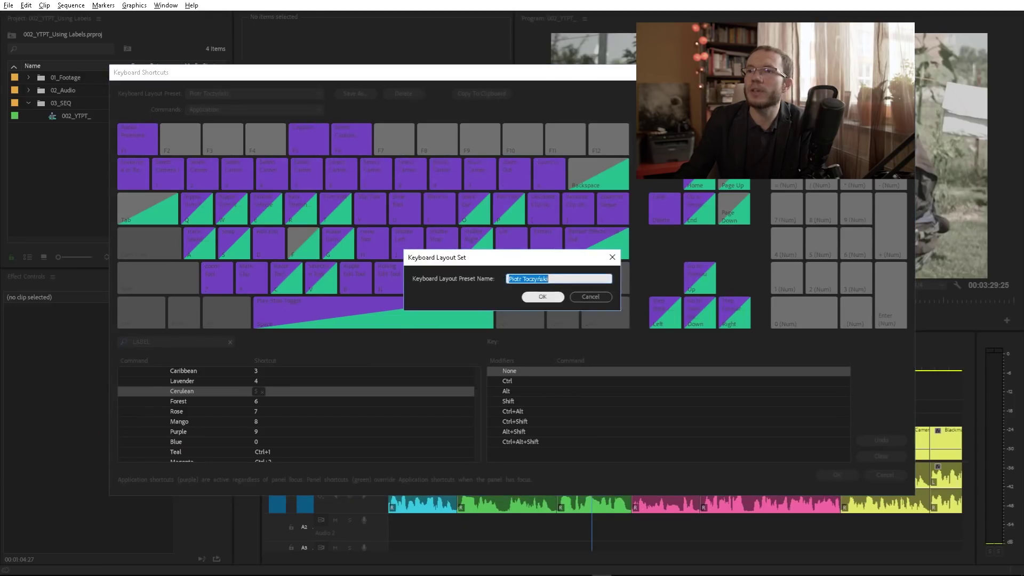
pyautogui.press('Return')
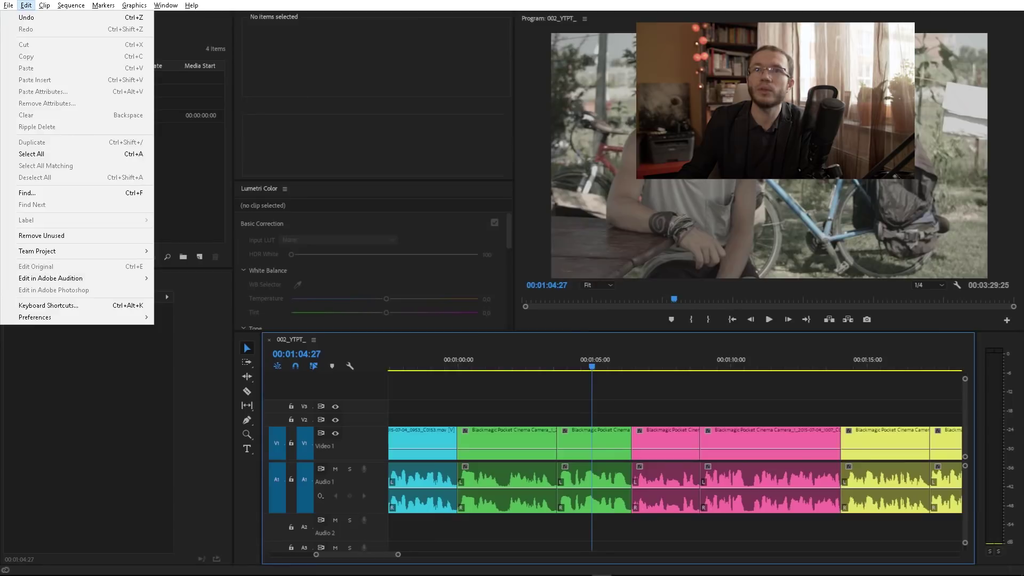
# - Check the saved shortcut preset, then recolour the three middle clips with a label shortcut
pyautogui.moveTo(80, 316)
pyautogui.click(48, 305)
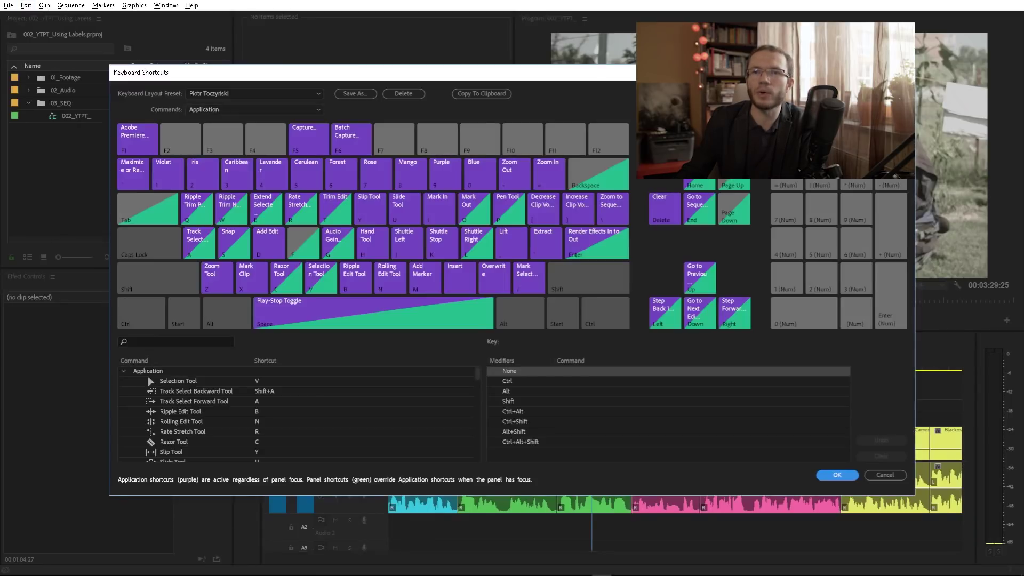
pyautogui.click(253, 94)
pyautogui.moveTo(537, 399); pyautogui.dragTo(832, 437)
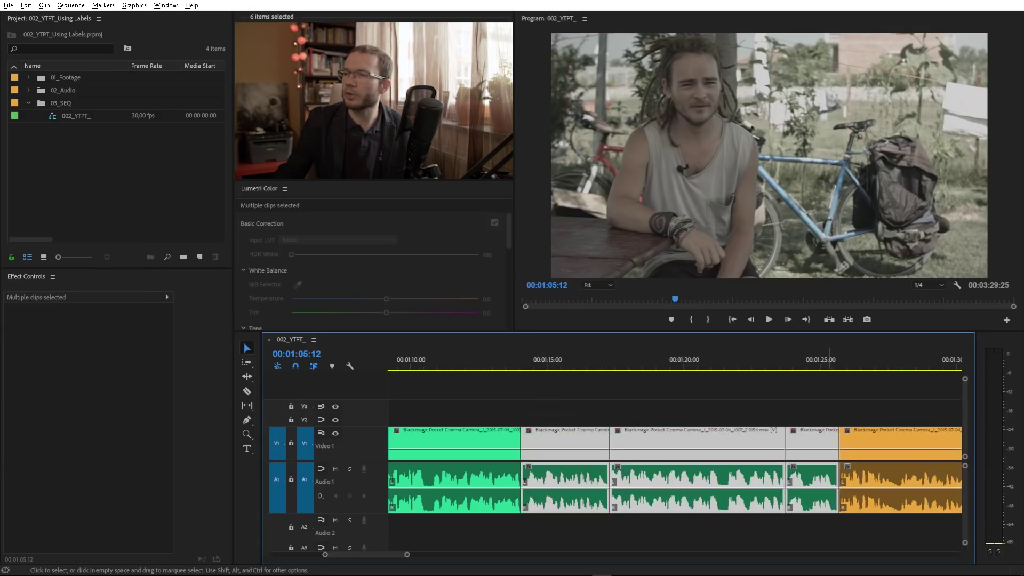
pyautogui.hotkey('ctrl', 'shift', 'a')
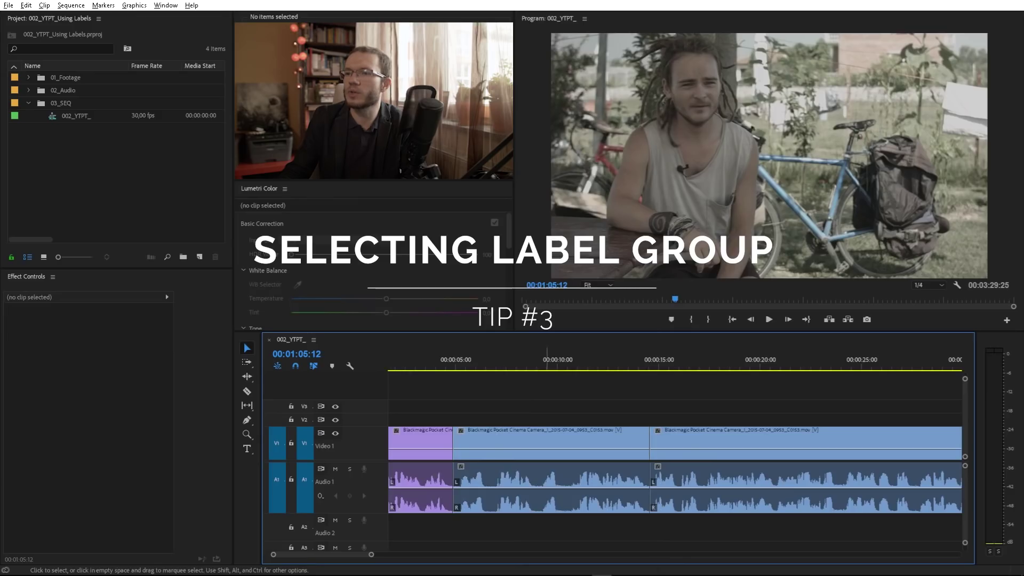
# - Assign Shift+1 as the keyboard shortcut for Select Label Group
pyautogui.click(547, 442)
pyautogui.rightClick(548, 443)
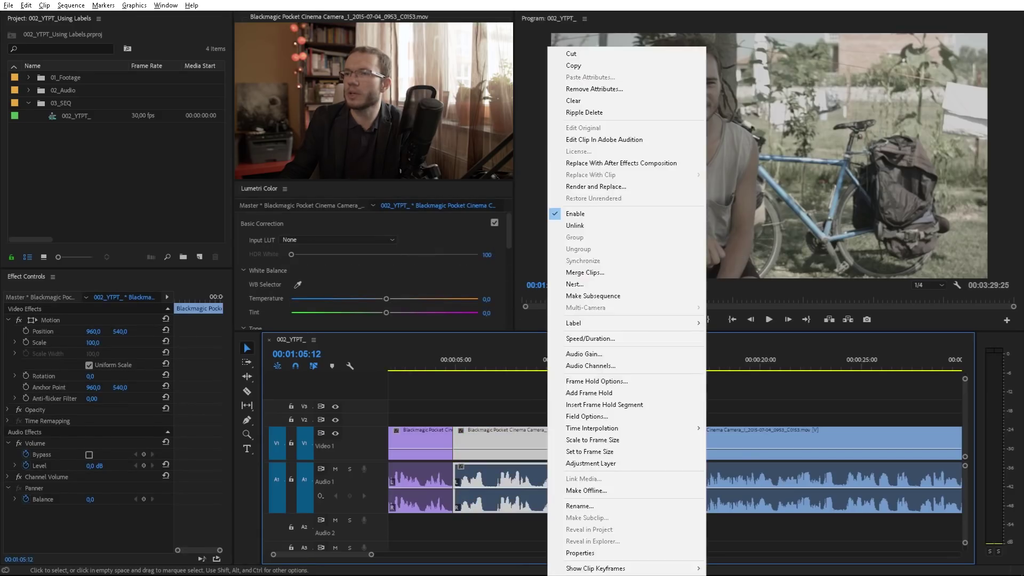
pyautogui.moveTo(576, 322)
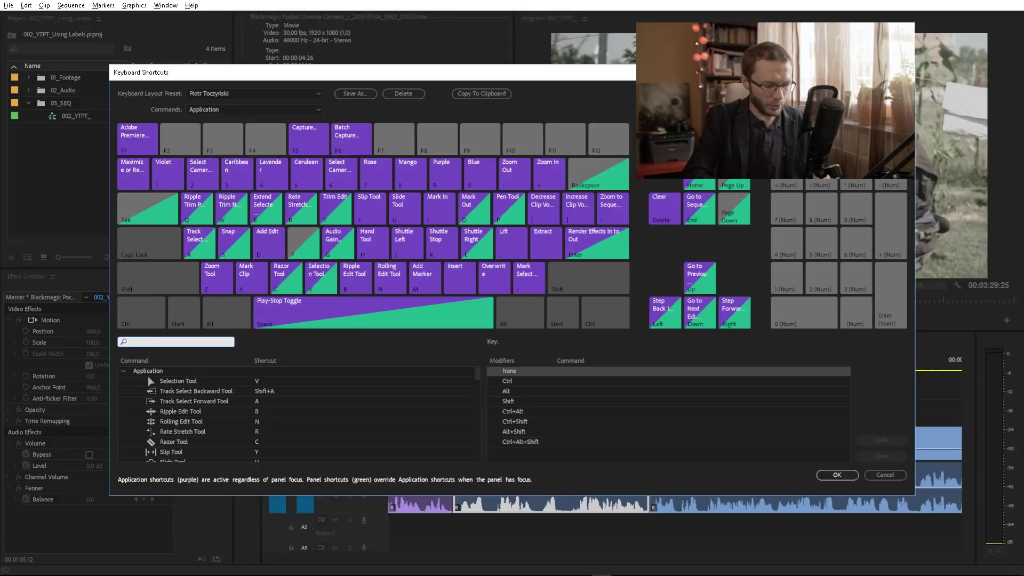
pyautogui.write('label')
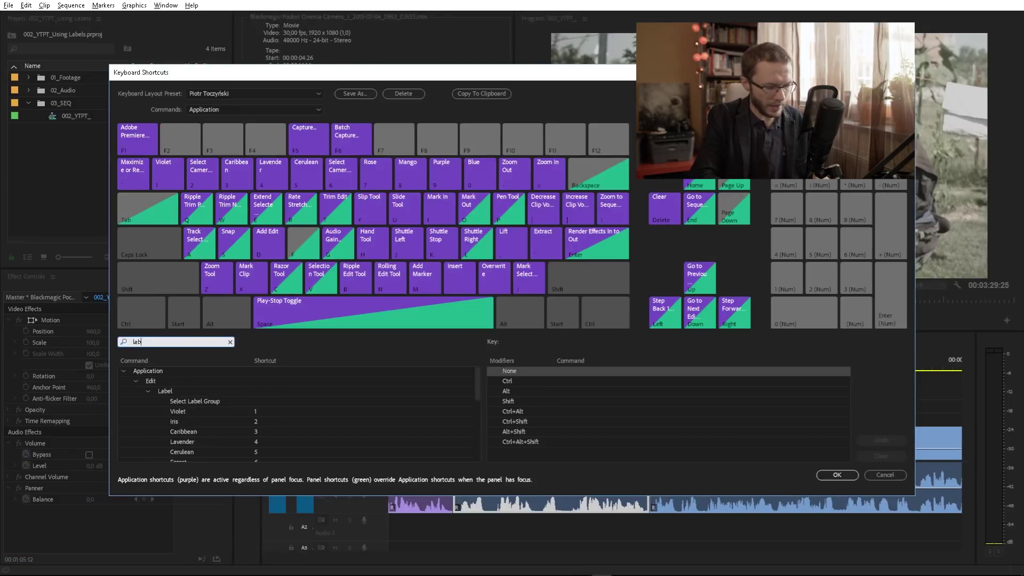
pyautogui.click(261, 401)
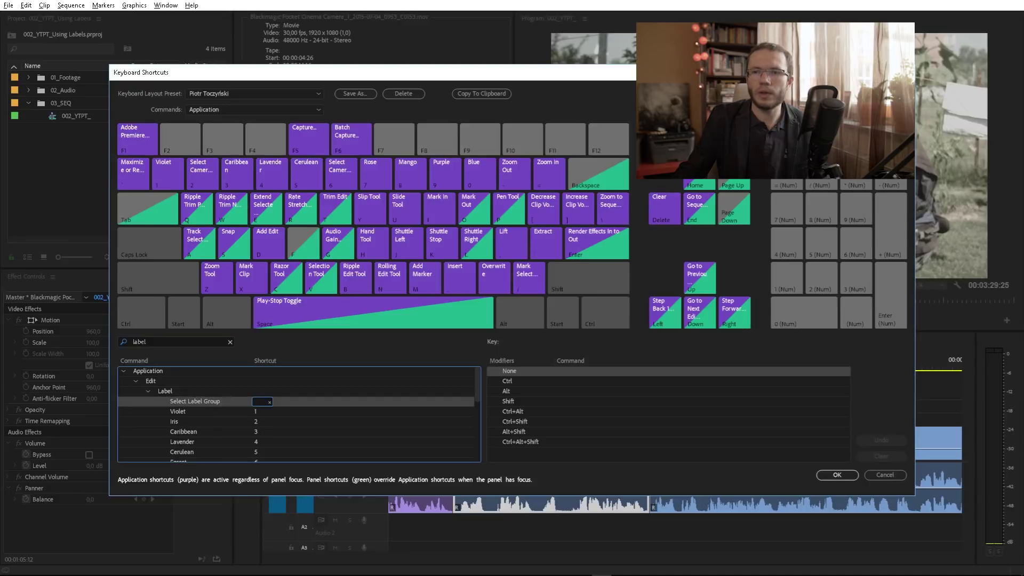
pyautogui.hotkey('shift', '1')
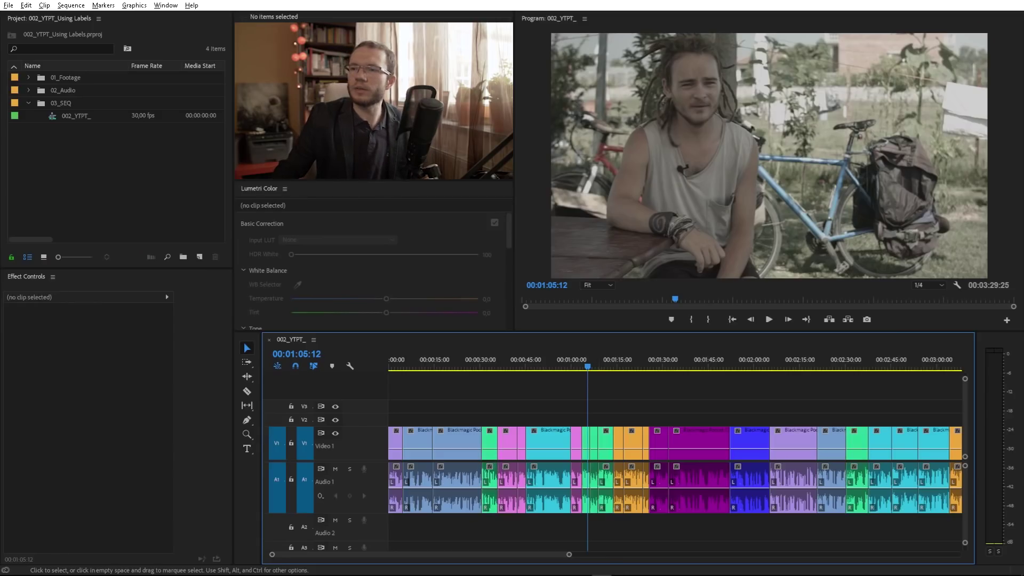
# - Select the clip at the playhead in the sequence
pyautogui.click(585, 442)
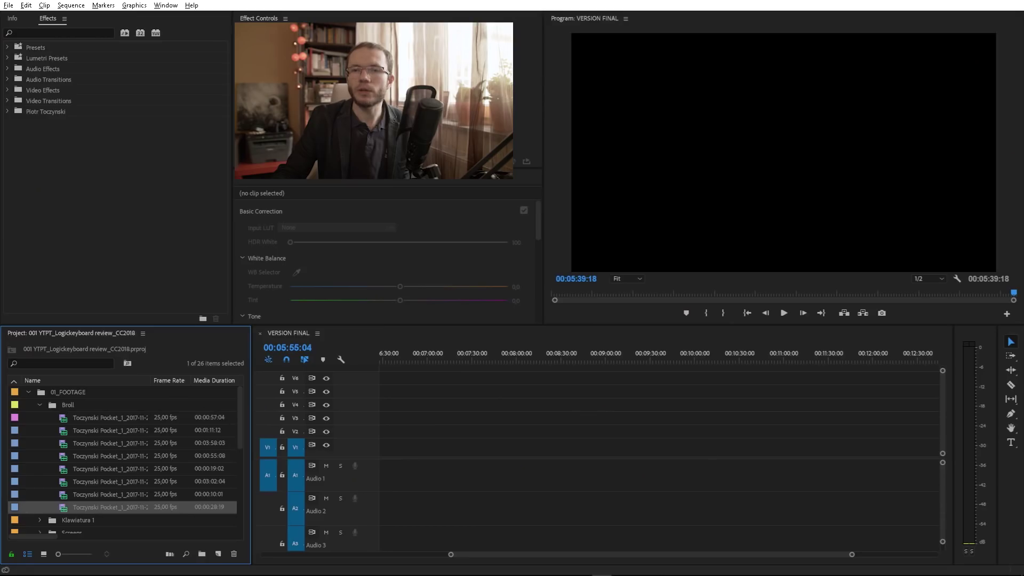
# - Place the eight Broll clips into the sequence and label the chosen clip Yellow
pyautogui.moveTo(106, 458); pyautogui.dragTo(473, 448)
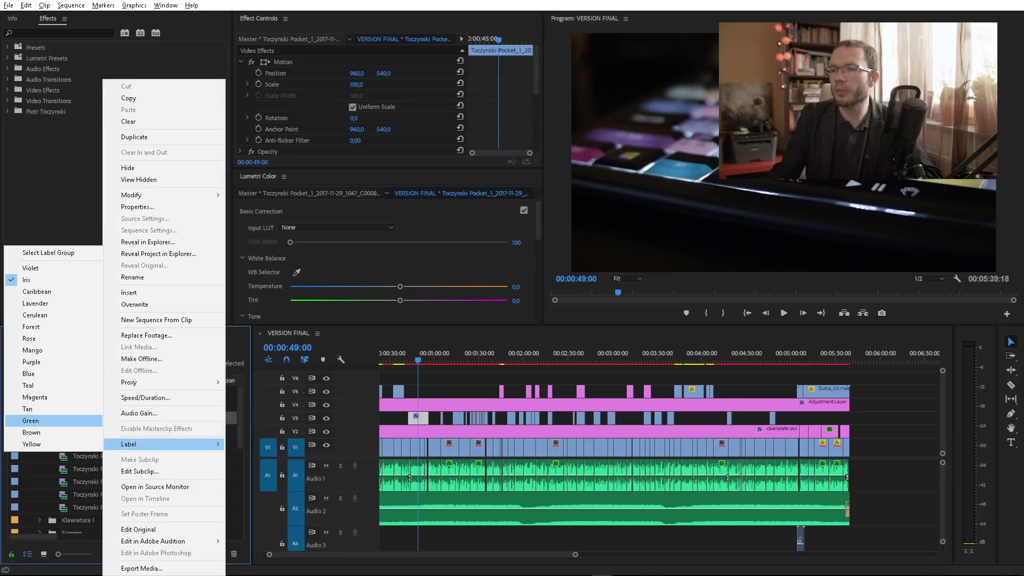
pyautogui.click(32, 443)
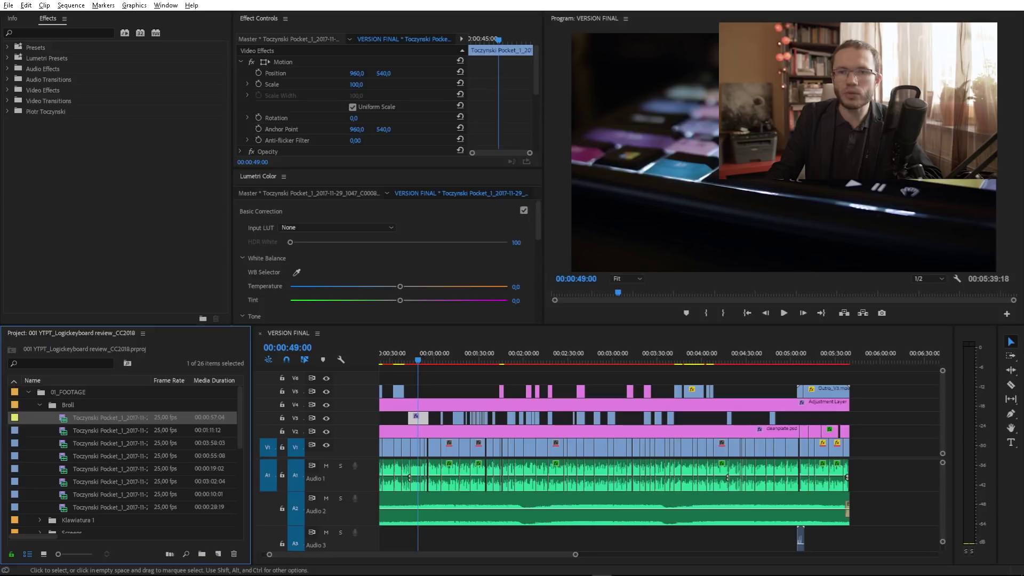
pyautogui.click(640, 541)
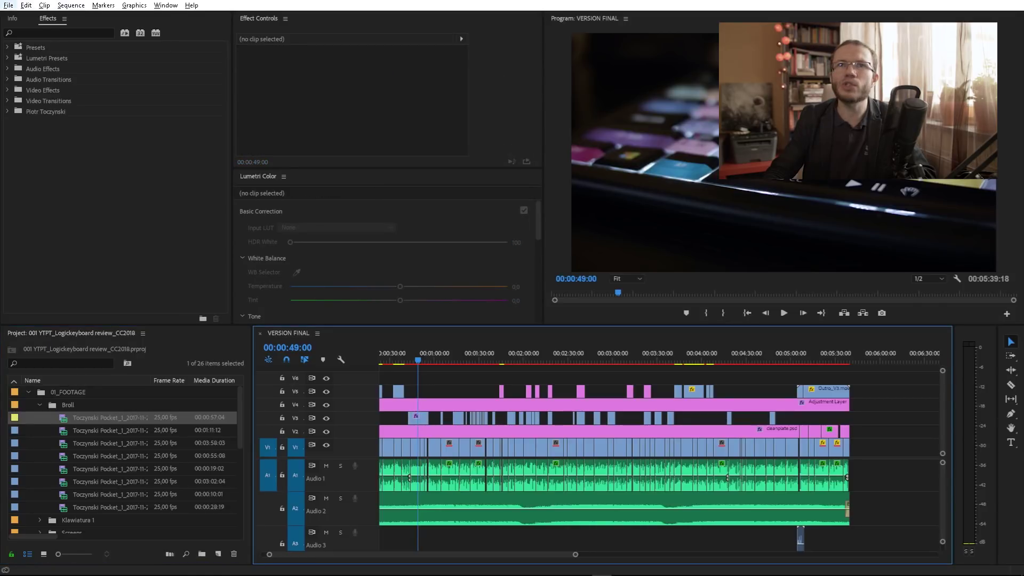
# - Enable 'Display the project item name and label color' in Project Settings > General and label the B-roll clips Yellow
pyautogui.hotkey('alt', 'f')
pyautogui.press('Down')
pyautogui.press('Down')
pyautogui.press('Right')
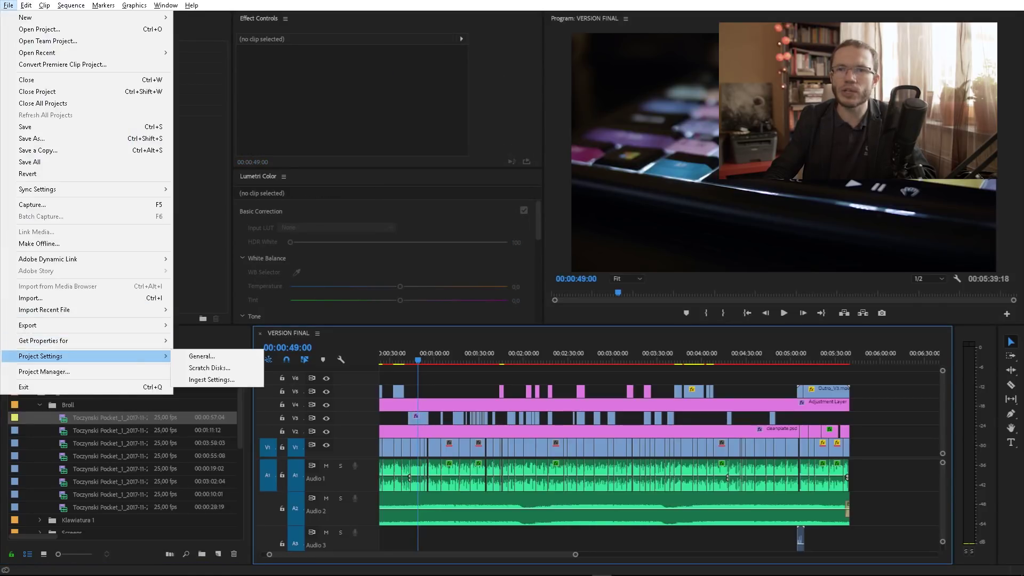
pyautogui.press('Return')
pyautogui.click(372, 383)
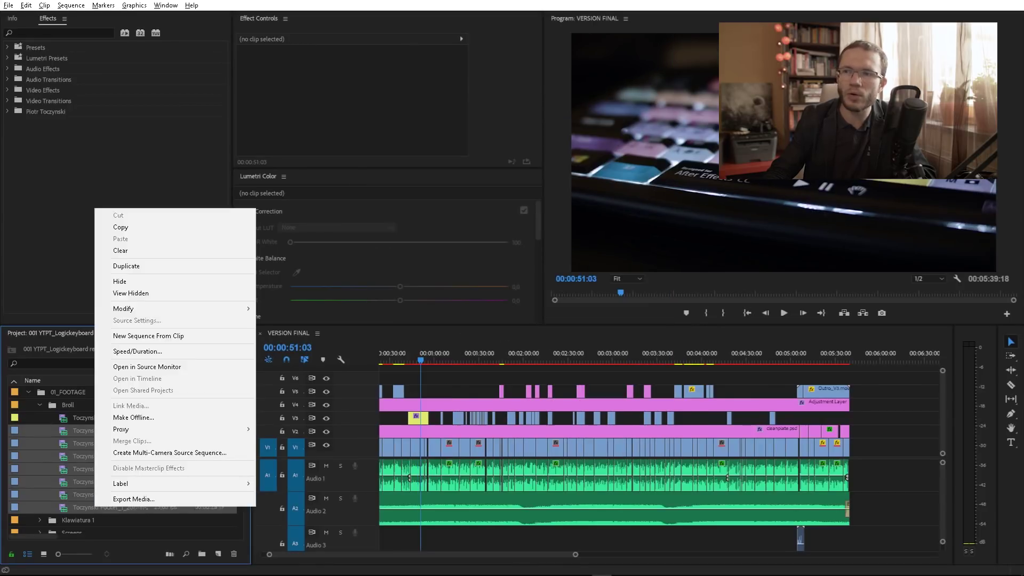
pyautogui.moveTo(121, 483)
pyautogui.click(280, 483)
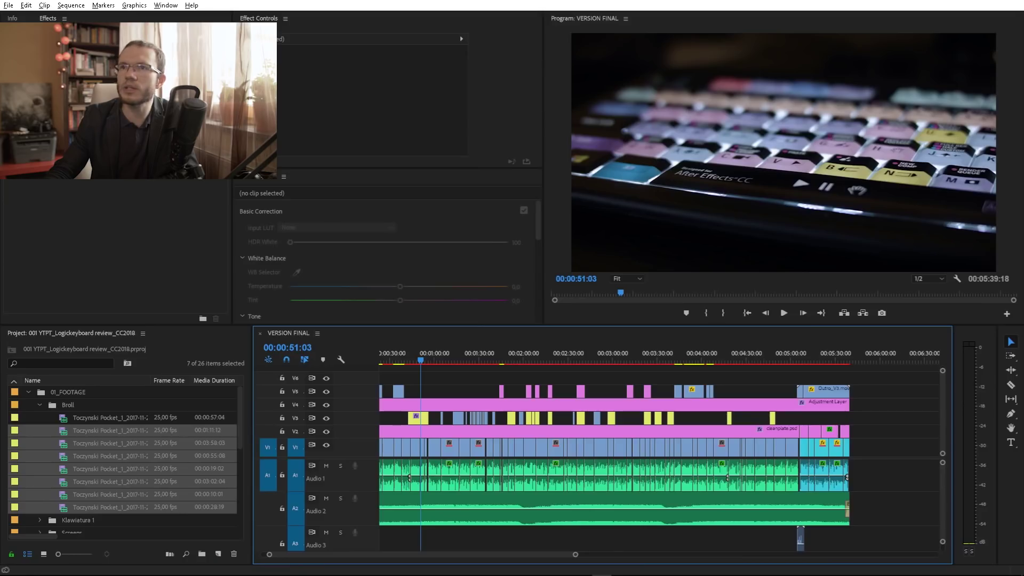
# - Turn off 'Audio Waveforms Use Label Color' in the Timeline panel menu
pyautogui.click(318, 333)
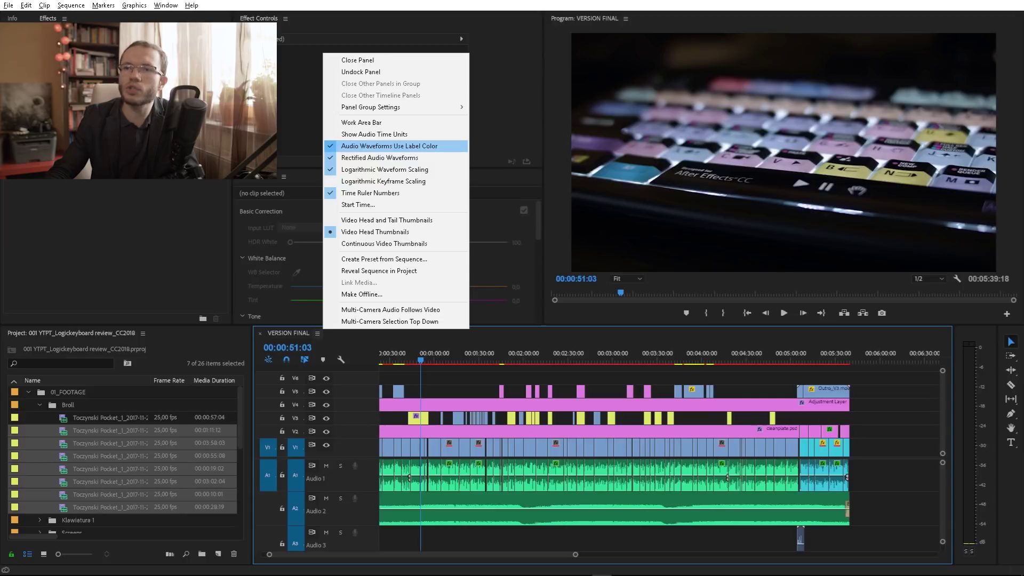
pyautogui.click(390, 146)
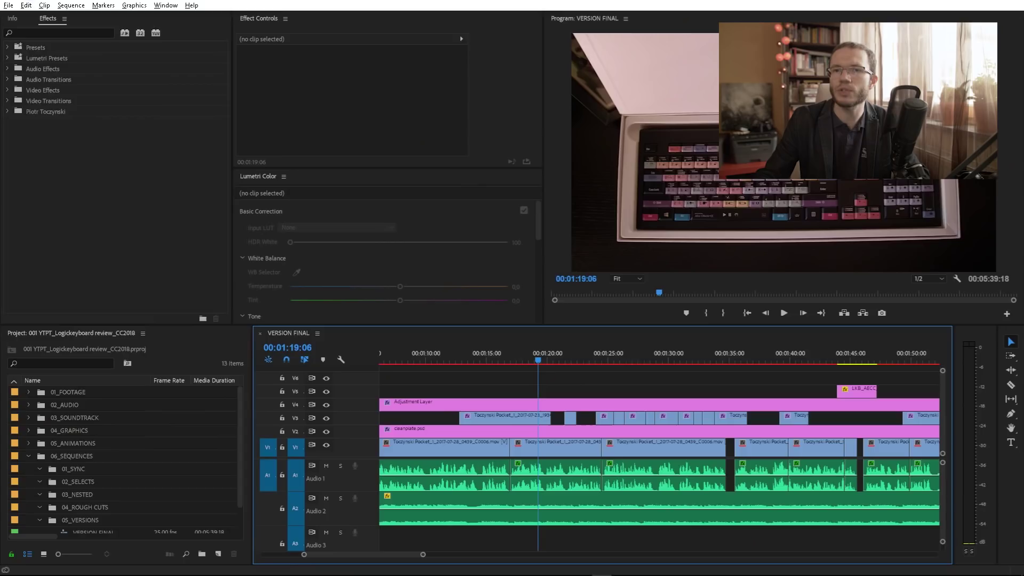
# - In Preferences > Labels, set defaults to Movie Yellow, Video Green, Audio Blue, Still Teal
pyautogui.hotkey('alt', 'e')
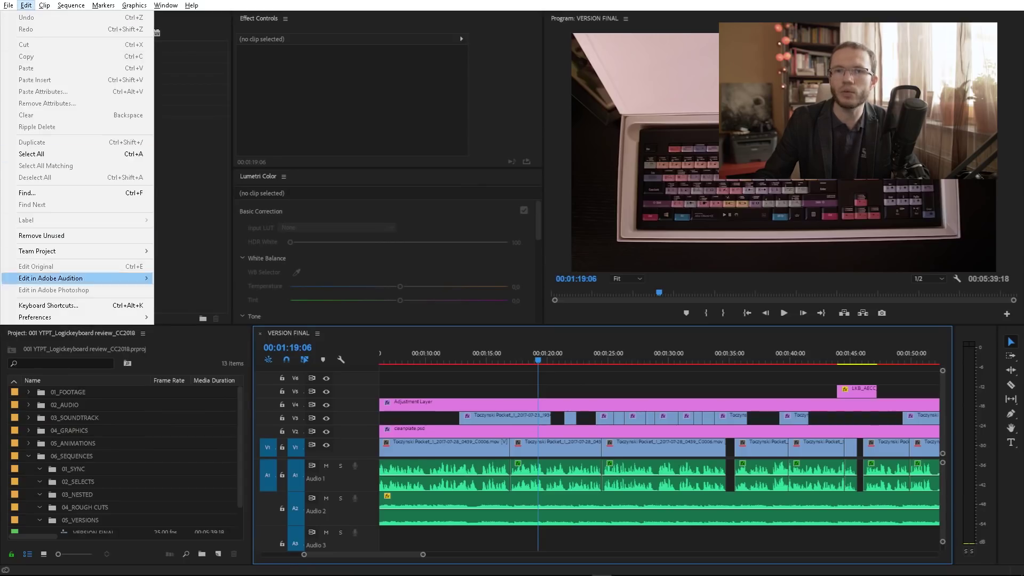
pyautogui.moveTo(35, 316)
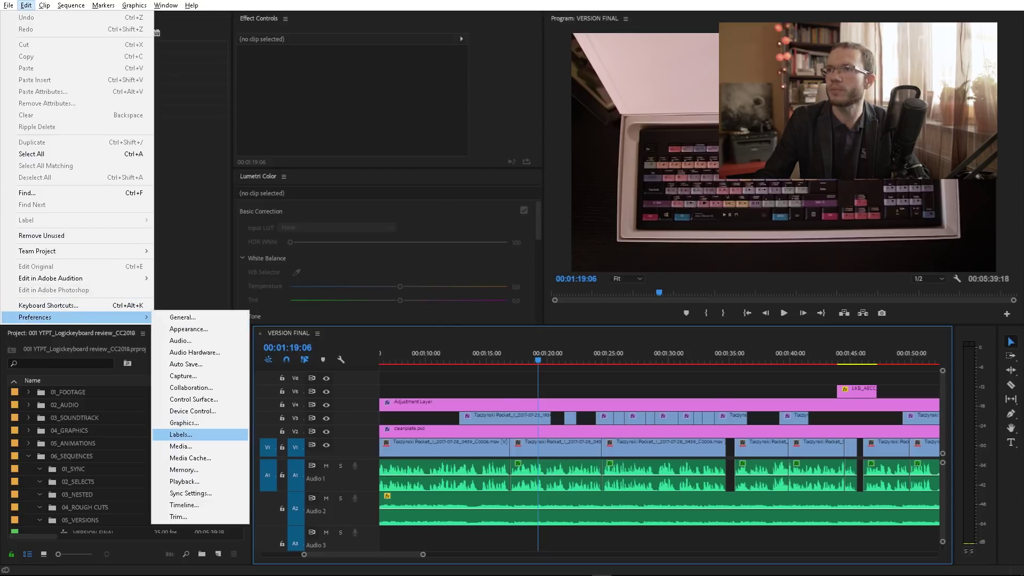
pyautogui.press('Return')
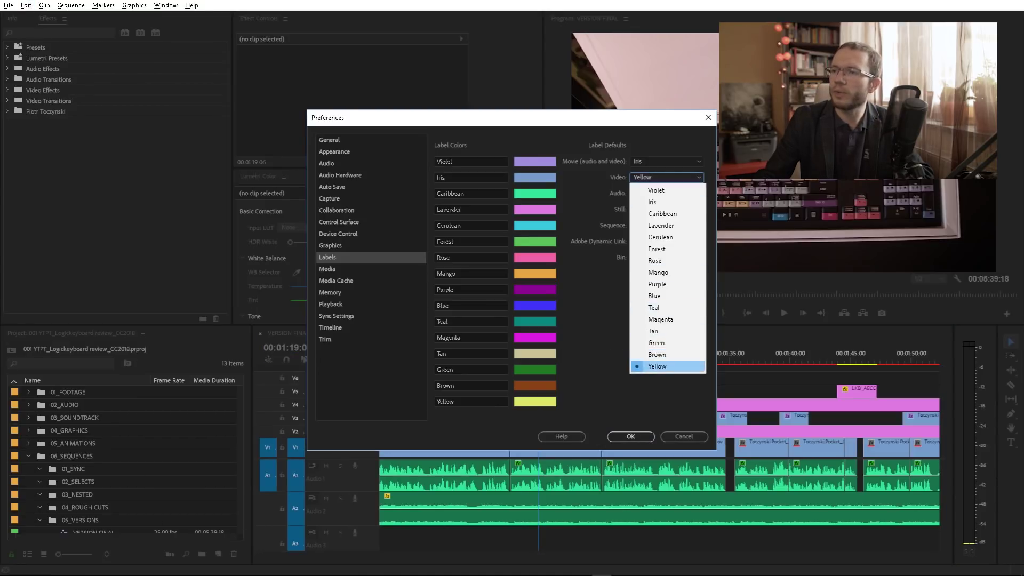
pyautogui.press('Return')
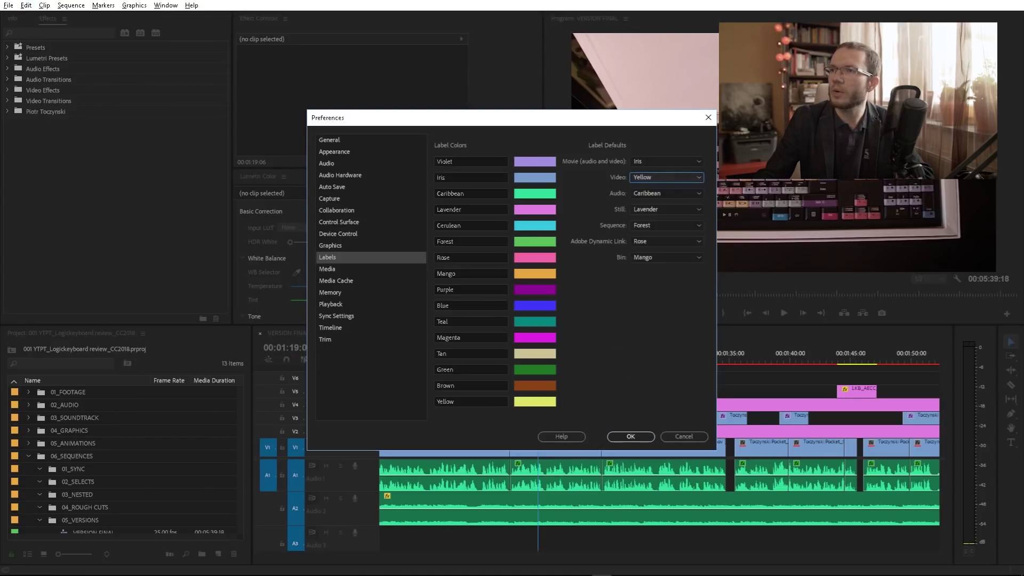
pyautogui.click(666, 193)
pyautogui.press('Down')
pyautogui.press('Return')
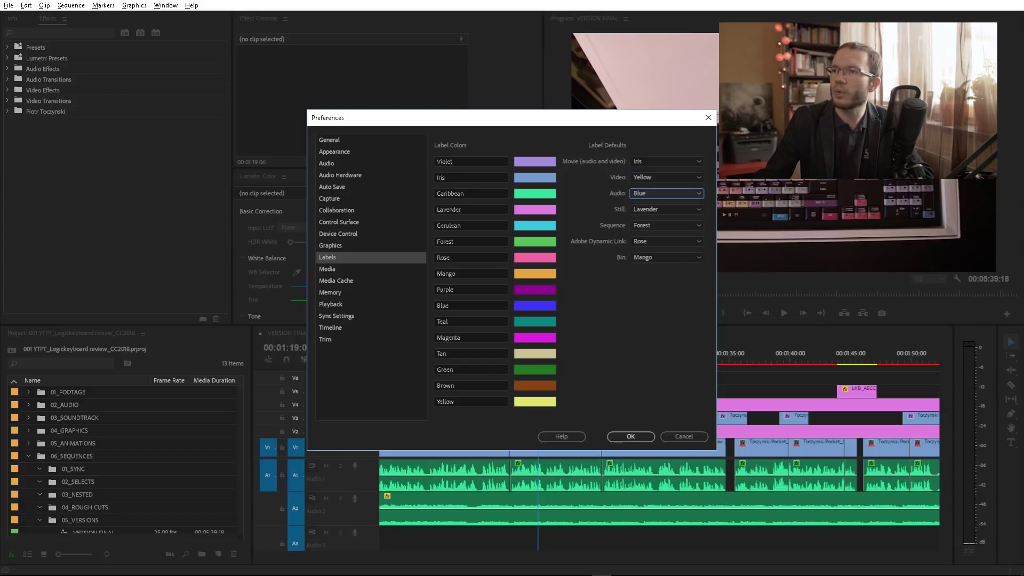
pyautogui.press('Tab')
pyautogui.hotkey('alt', 'Down')
pyautogui.press('Return')
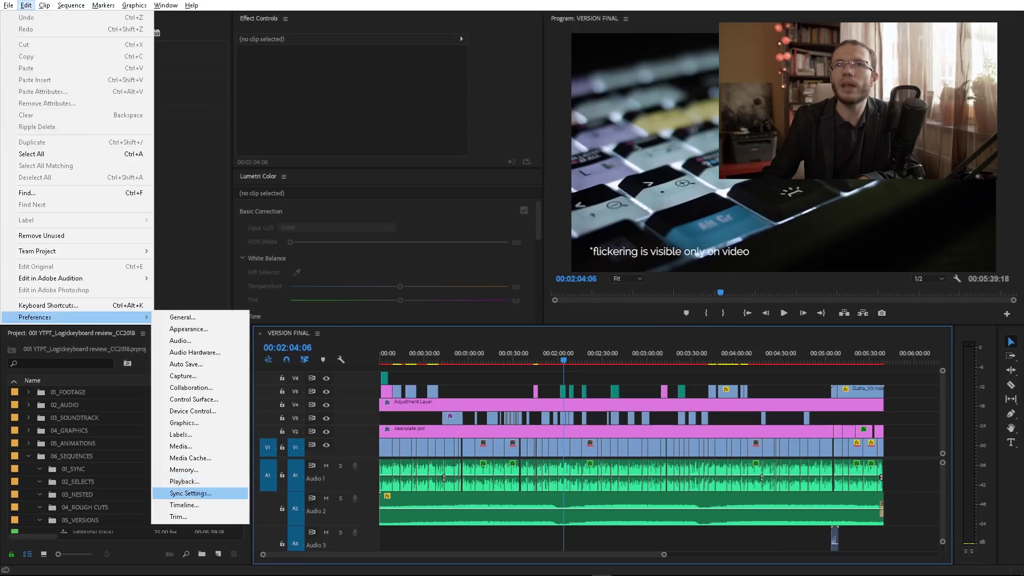
pyautogui.press('Escape')
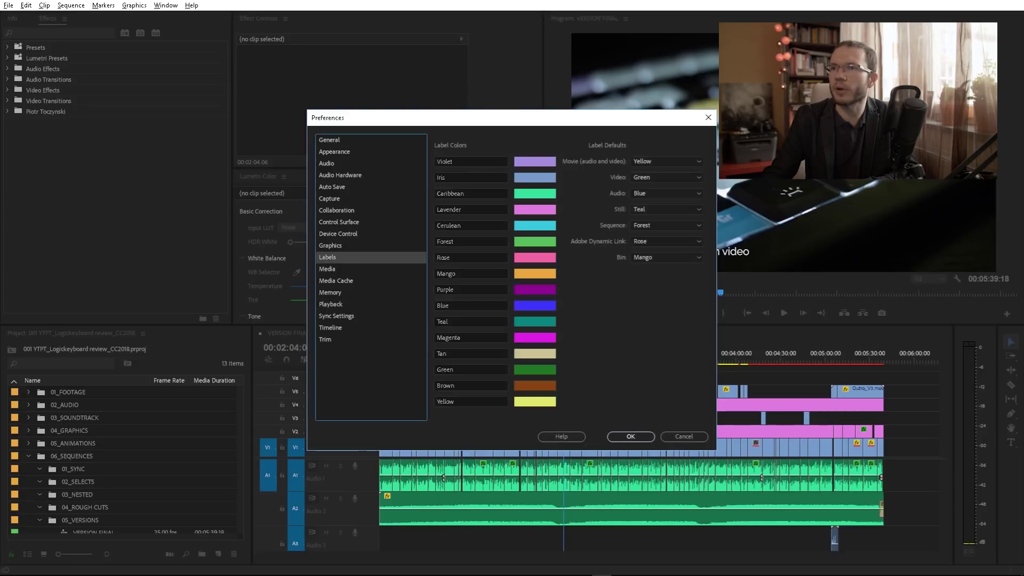
# - Rename the Rose label to 'For Compositing'
pyautogui.doubleClick(443, 257)
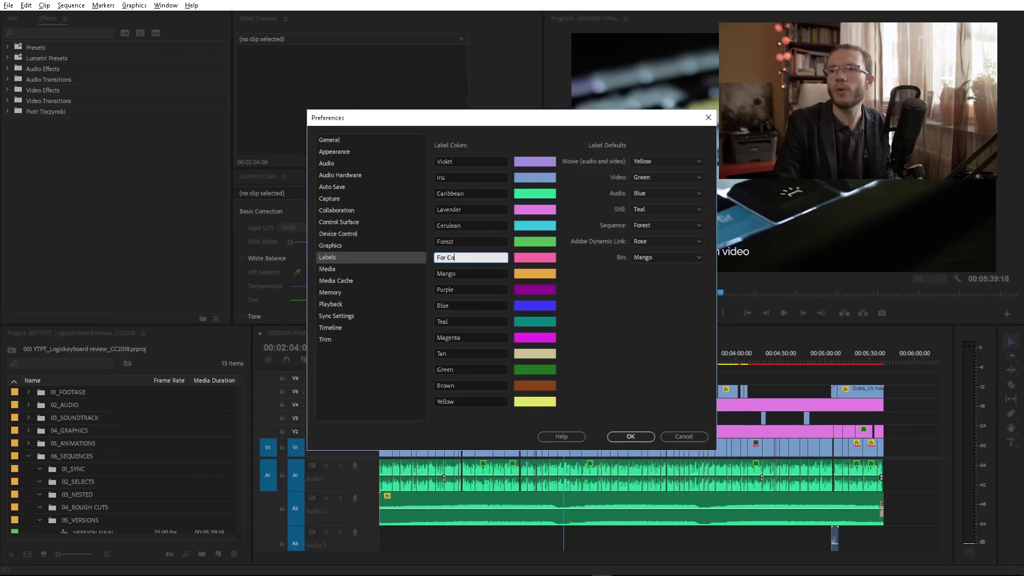
pyautogui.write('For Compositing')
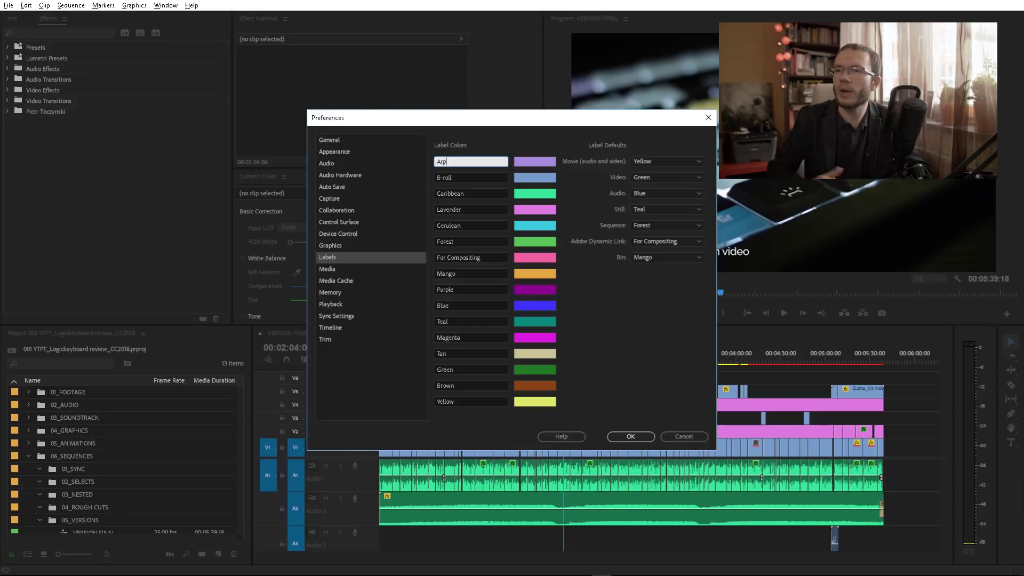